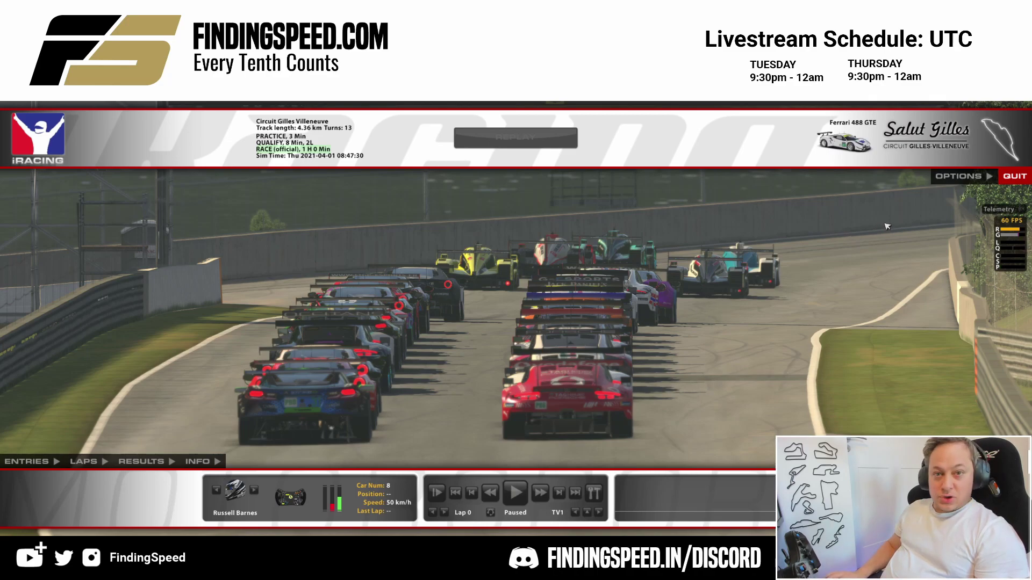
- Open iRacing's Options dialog from the replay screen, landing on the Drive page
{"action": "left_click", "coordinate": [967, 180]}
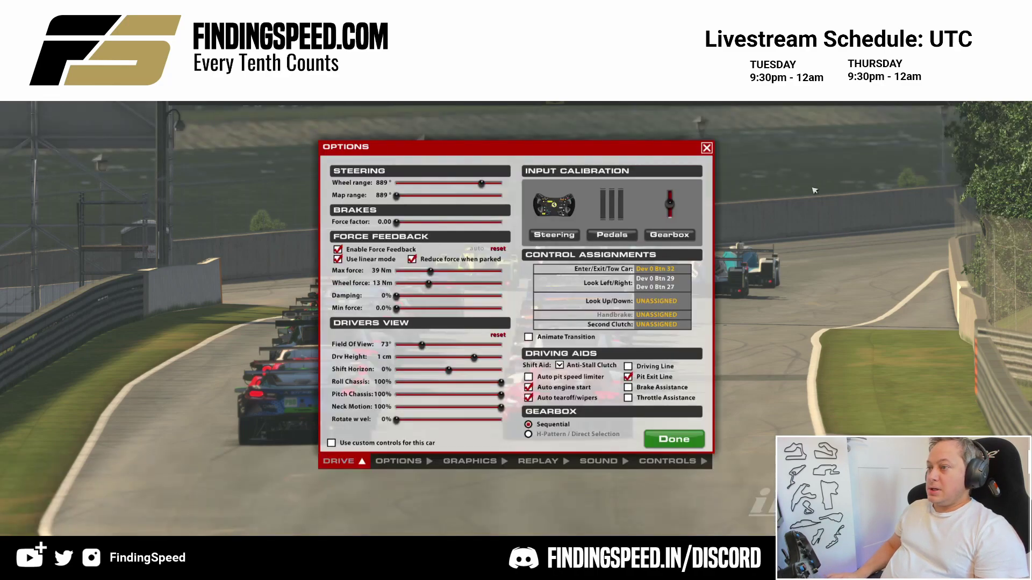
- Confirm 'Enable video and screen capture' is on and Screenshot Capture has a shortcut, then close Options
{"action": "left_click", "coordinate": [400, 462]}
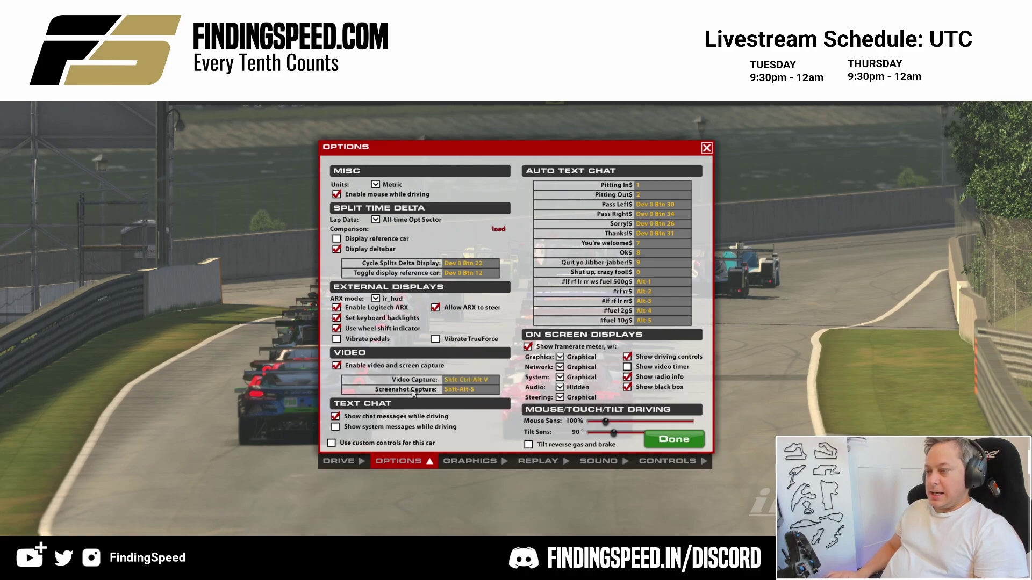
{"action": "left_click", "coordinate": [469, 392]}
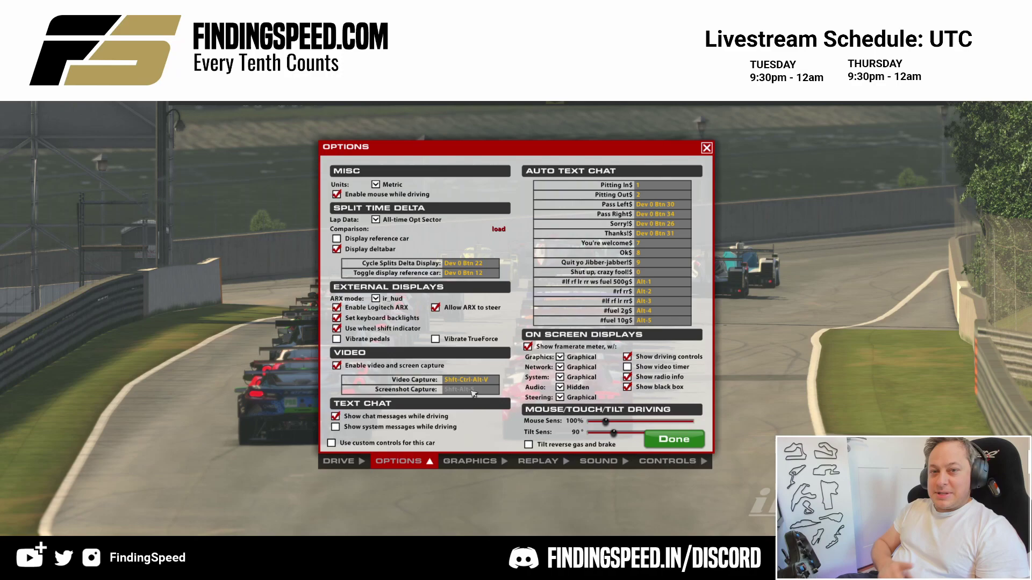
{"action": "left_click", "coordinate": [698, 439]}
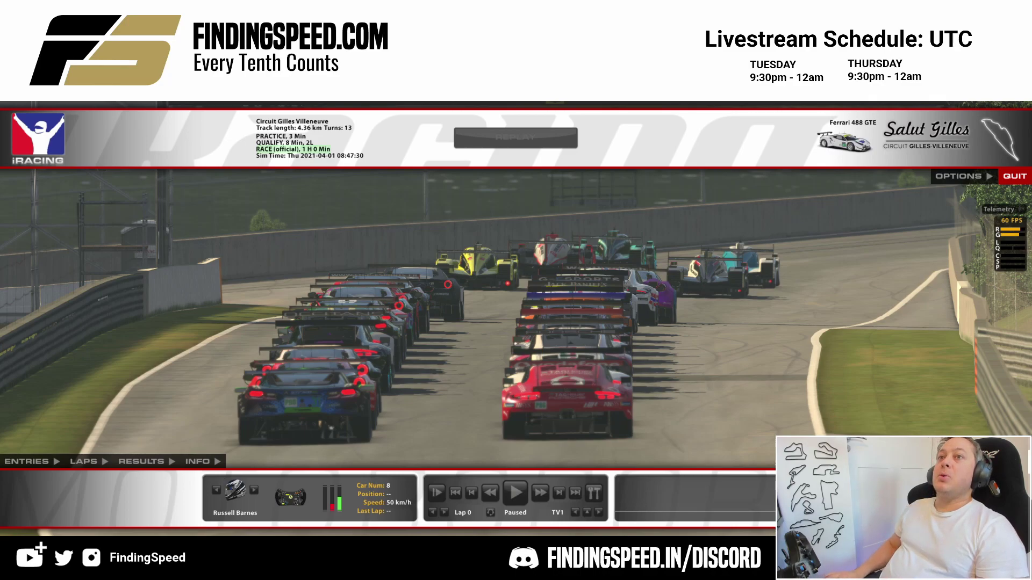
- Open File Explorer on the Documents\iRacing folder and nudge the window down and right
{"action": "key", "text": "super+e"}
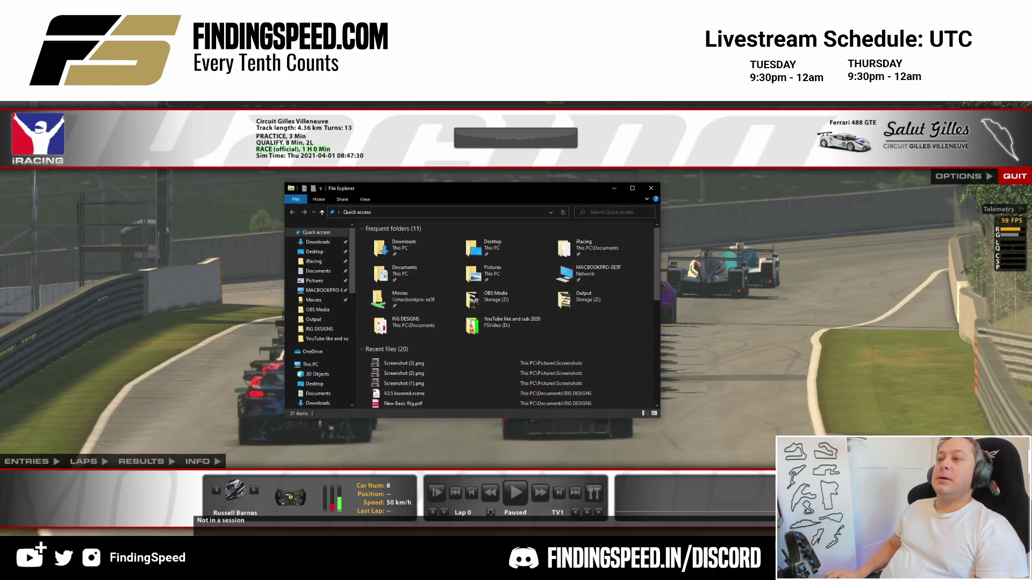
{"action": "left_click", "coordinate": [314, 261]}
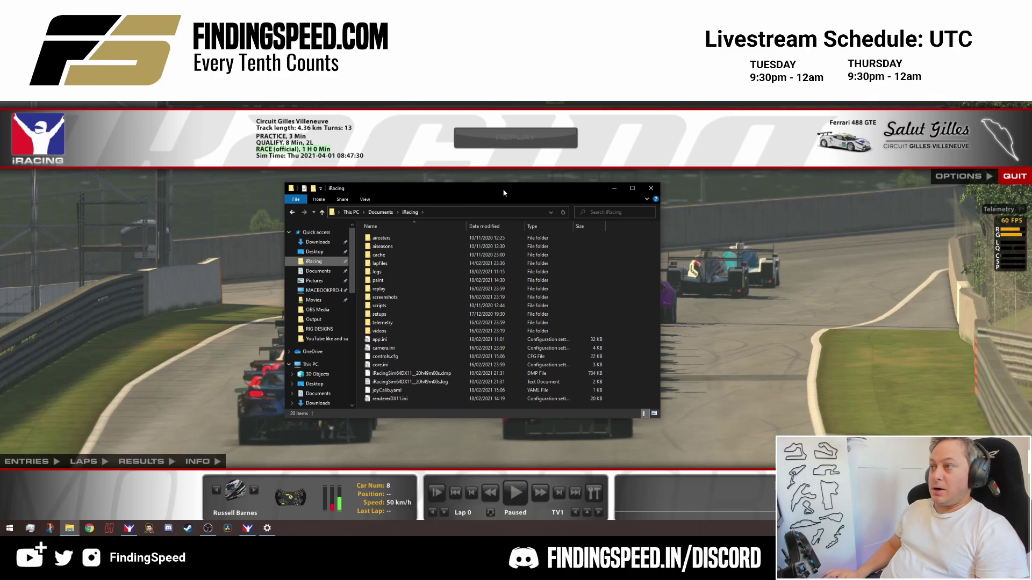
{"action": "left_click_drag", "start_coordinate": [504, 187], "coordinate": [559, 204]}
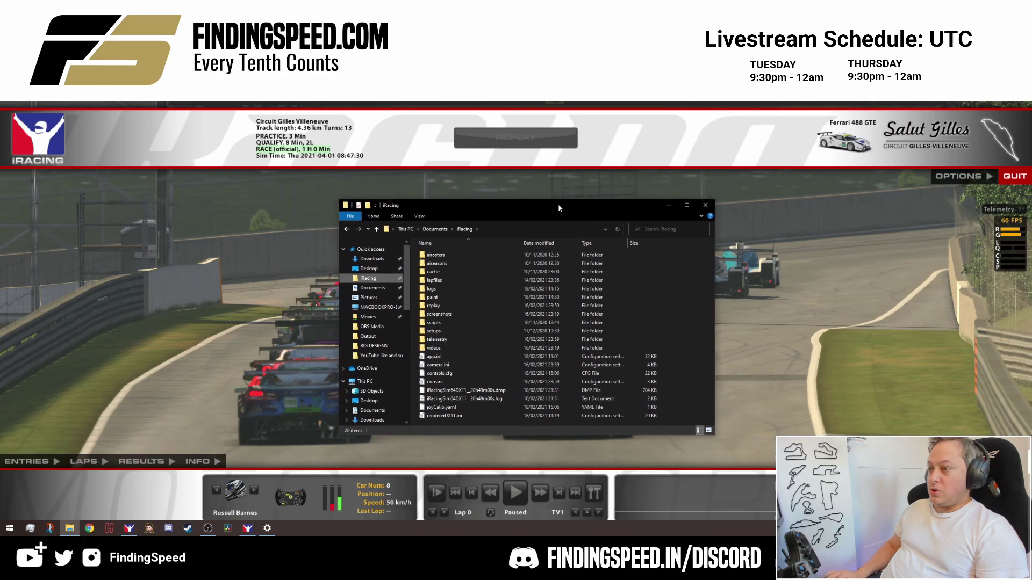
- Open app.ini in Notepad and scroll down to the [XXX Dev Use Only] section
{"action": "double_click", "coordinate": [454, 356]}
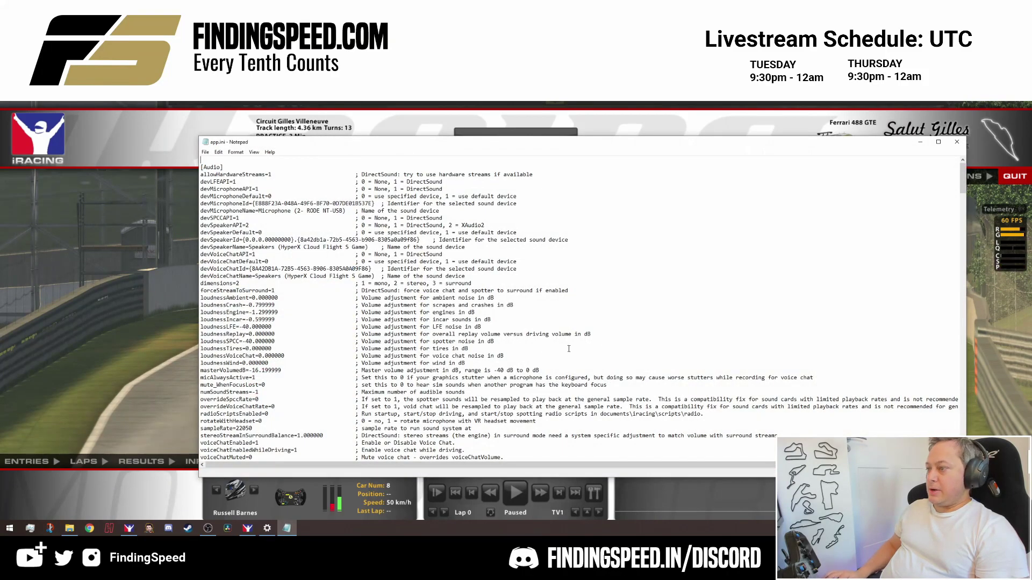
{"action": "scroll", "coordinate": [512, 370], "scroll_direction": "down", "scroll_amount": 15}
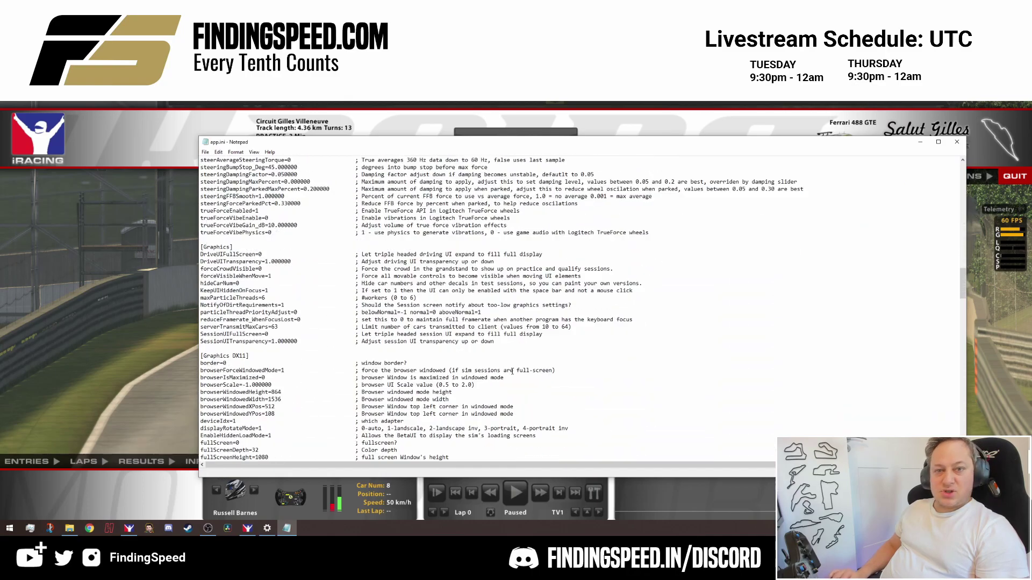
{"action": "scroll", "coordinate": [512, 371], "scroll_direction": "down", "scroll_amount": 15}
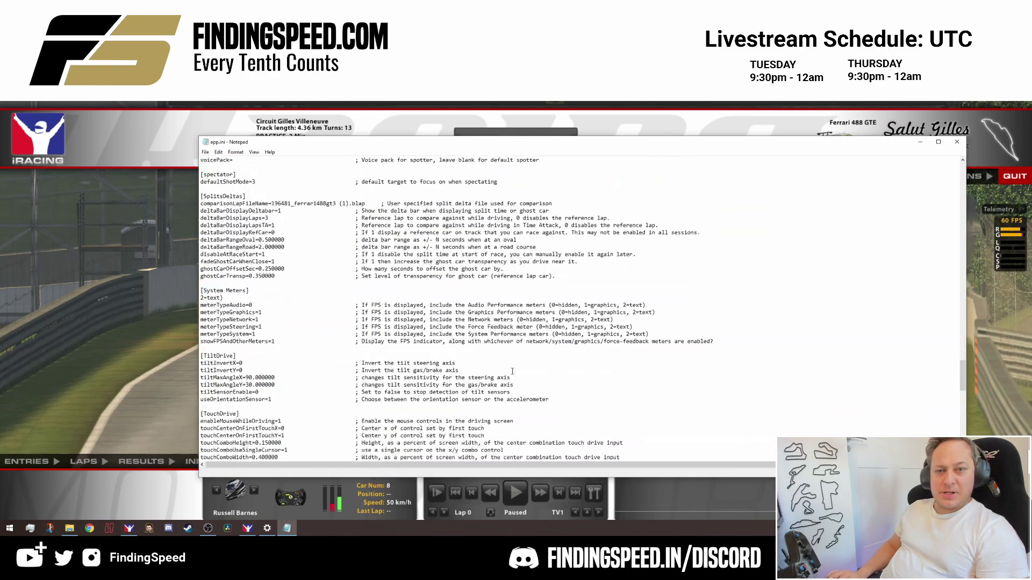
{"action": "scroll", "coordinate": [513, 370], "scroll_direction": "down", "scroll_amount": 13}
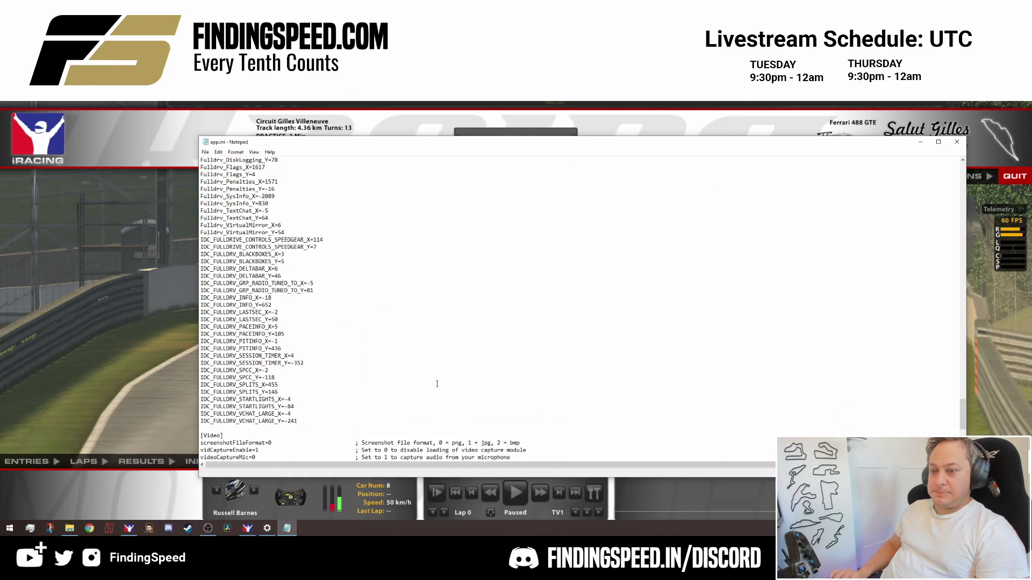
{"action": "scroll", "coordinate": [437, 384], "scroll_direction": "down", "scroll_amount": 12}
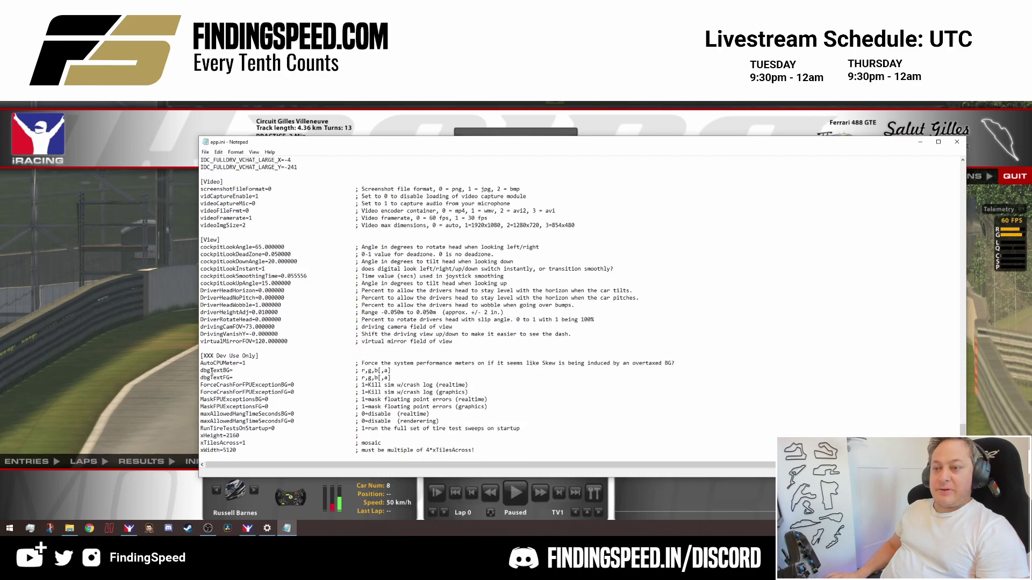
- Highlight the xHeight=2160 and xWidth=5120 settings, then clear the screen to the desktop
{"action": "left_click_drag", "start_coordinate": [210, 356], "coordinate": [525, 463]}
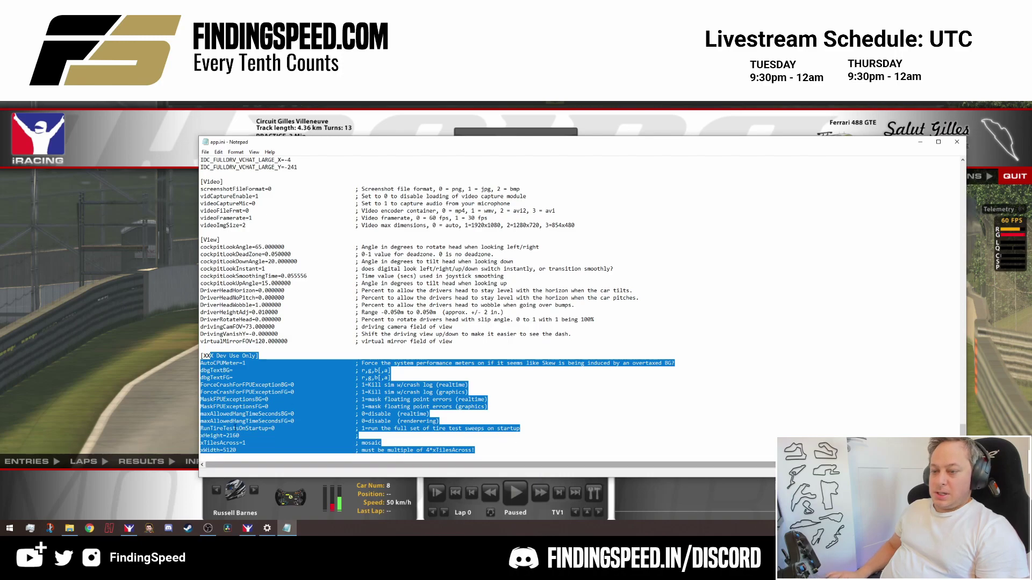
{"action": "double_click", "coordinate": [214, 437]}
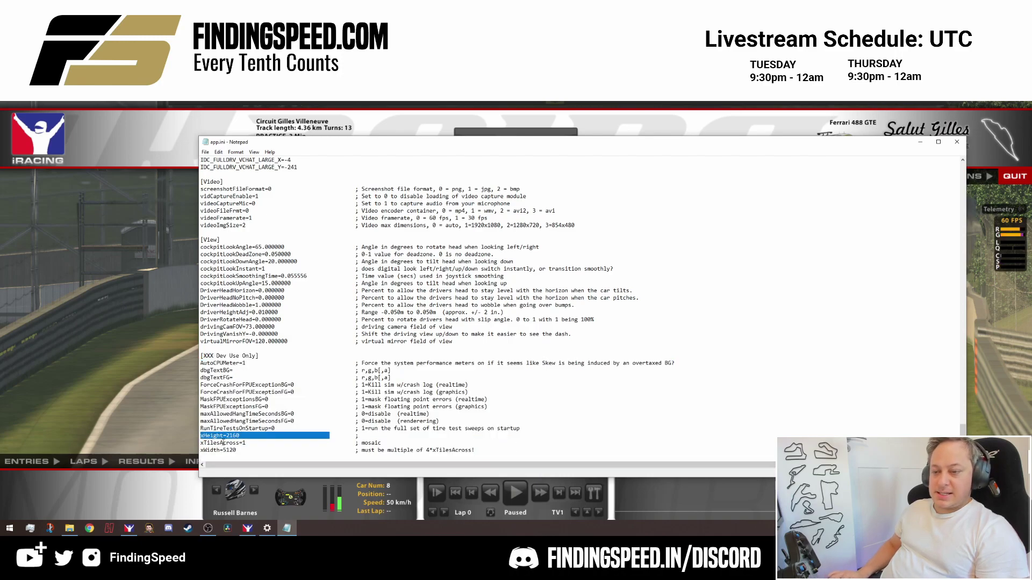
{"action": "left_click_drag", "start_coordinate": [210, 450], "coordinate": [240, 450]}
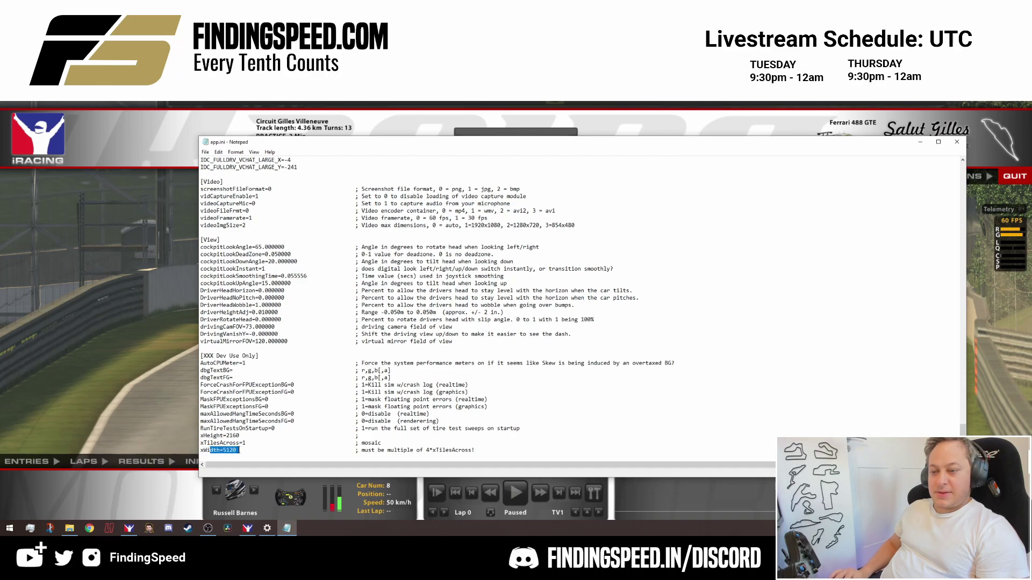
{"action": "left_click", "coordinate": [232, 436]}
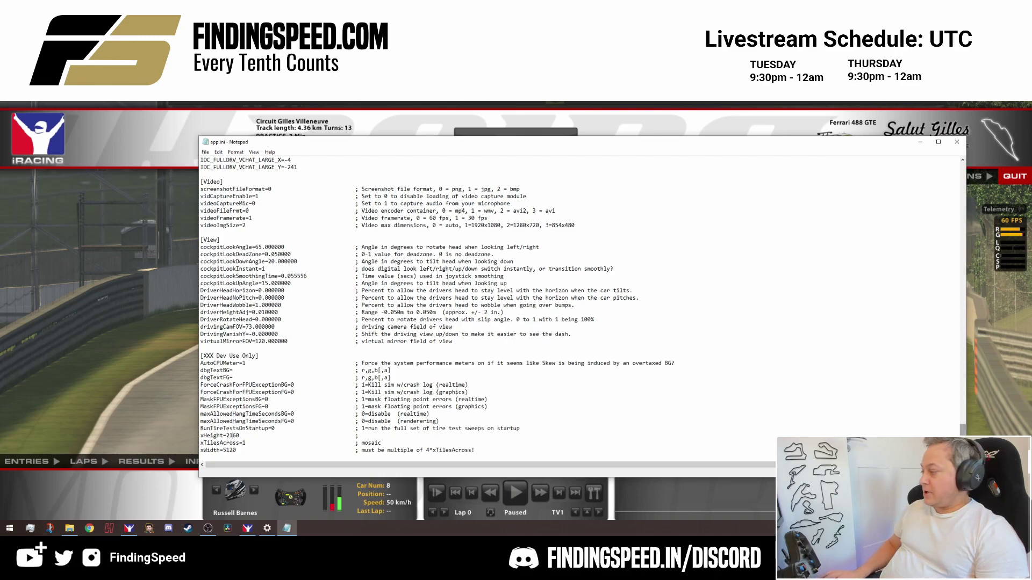
{"action": "key", "text": "super+d"}
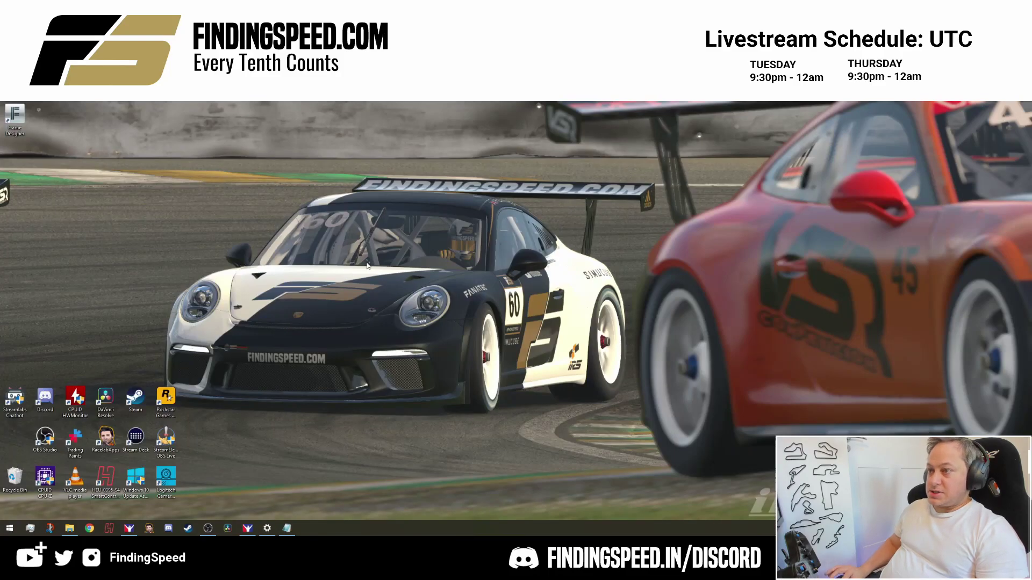
- Check Display settings shows 2560 × 1080 resolution at 100% scale, then return to app.ini
{"action": "right_click", "coordinate": [367, 263]}
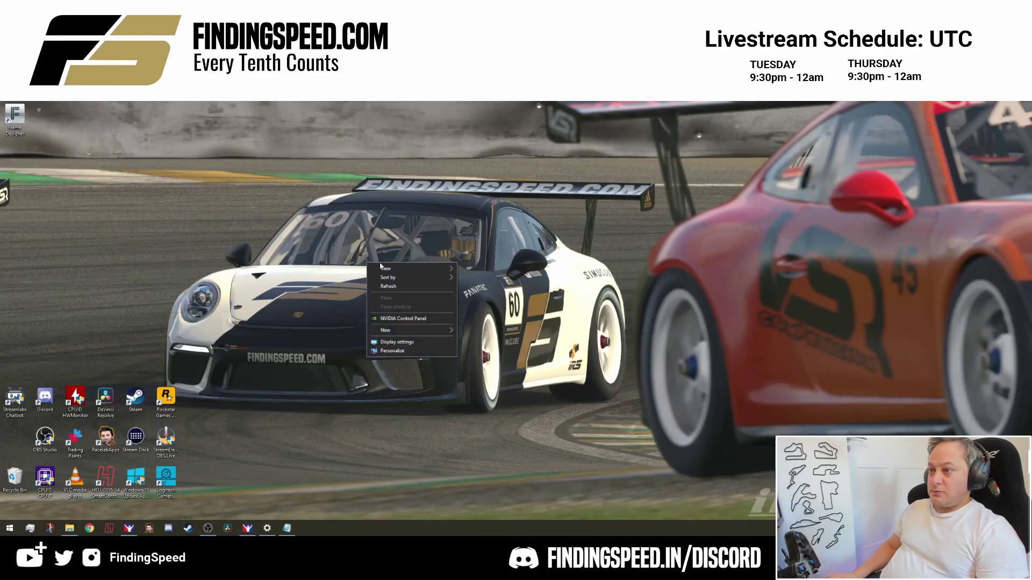
{"action": "left_click", "coordinate": [427, 345]}
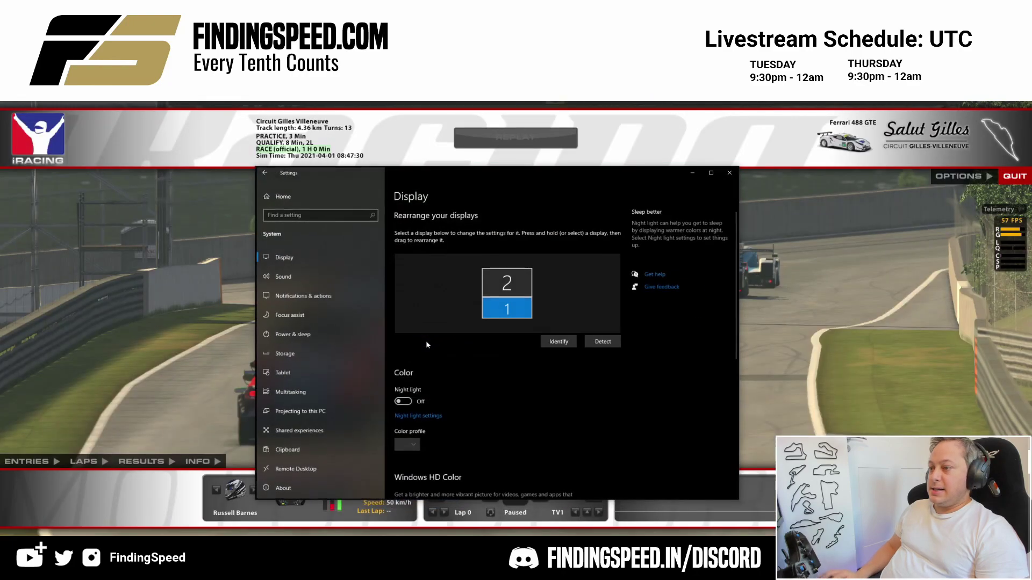
{"action": "scroll", "coordinate": [496, 434], "scroll_direction": "down", "scroll_amount": 3}
{"action": "scroll", "coordinate": [496, 433], "scroll_direction": "down", "scroll_amount": 3}
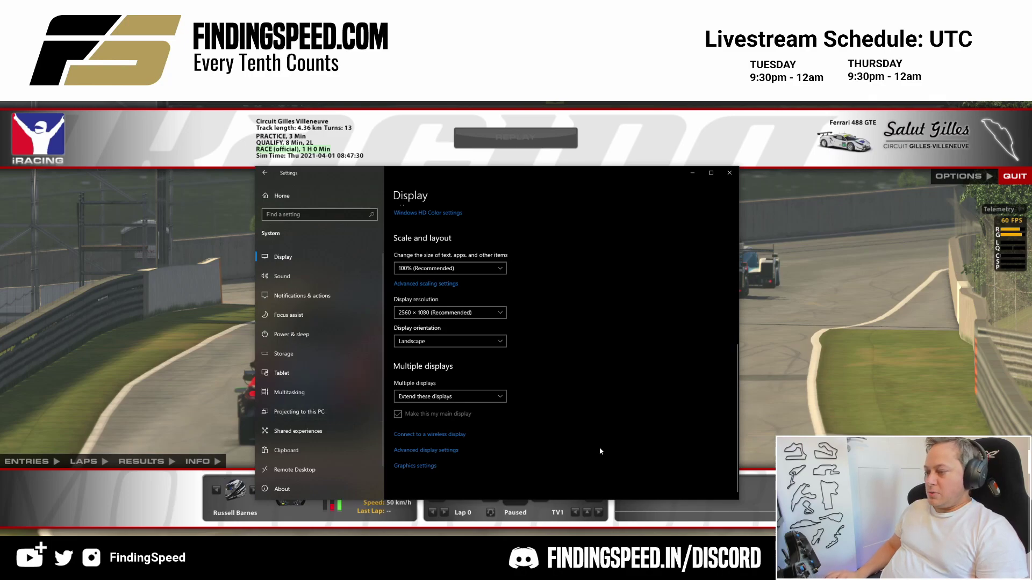
{"action": "key", "text": "alt+Tab"}
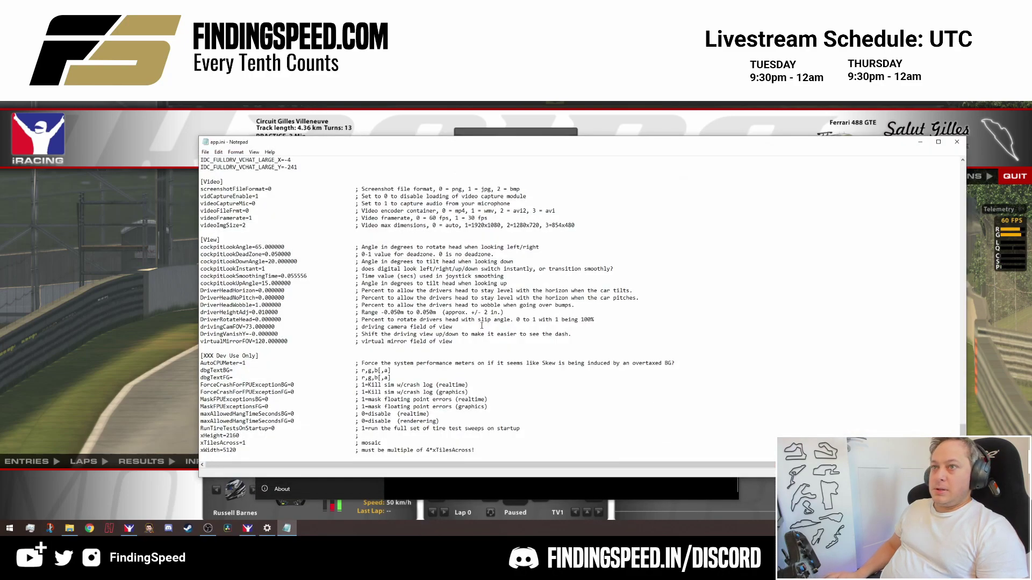
- Point out the xHeight=2160, xTilesAcross and xWidth=5120 lines in app.ini
{"action": "left_click_drag", "start_coordinate": [558, 151], "coordinate": [570, 151]}
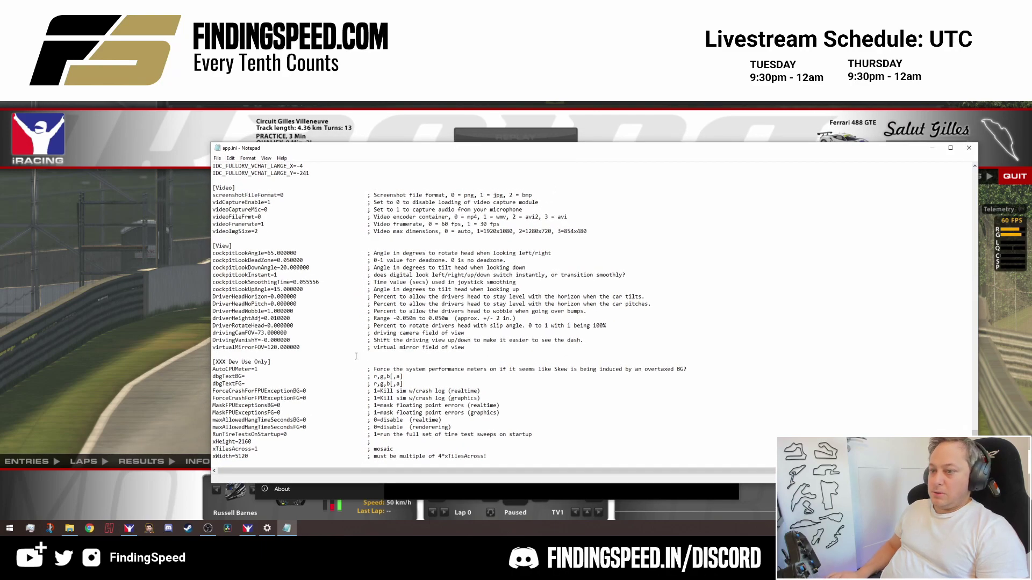
{"action": "double_click", "coordinate": [243, 441]}
{"action": "left_click_drag", "start_coordinate": [244, 439], "coordinate": [257, 454]}
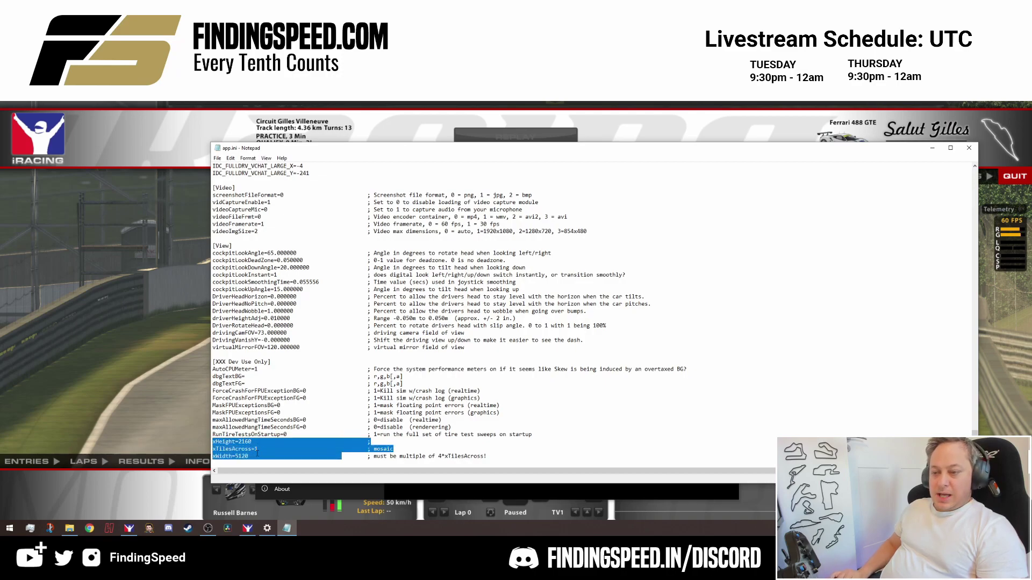
{"action": "left_click", "coordinate": [245, 446]}
{"action": "double_click", "coordinate": [243, 442]}
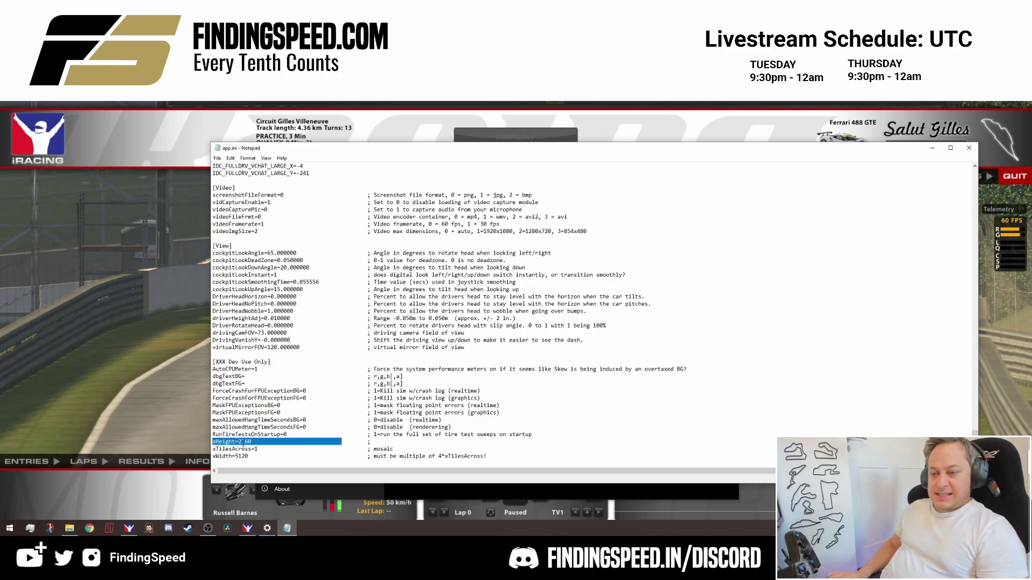
{"action": "double_click", "coordinate": [243, 456]}
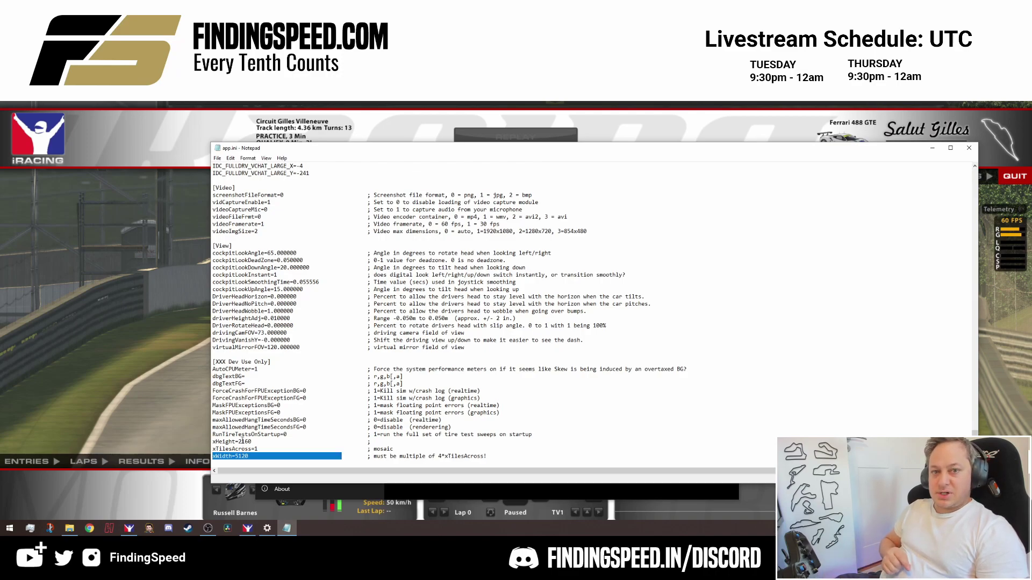
- Re-highlight the 2160 height and 5120 width values, then minimize Notepad to reveal iRacing
{"action": "left_click", "coordinate": [241, 442]}
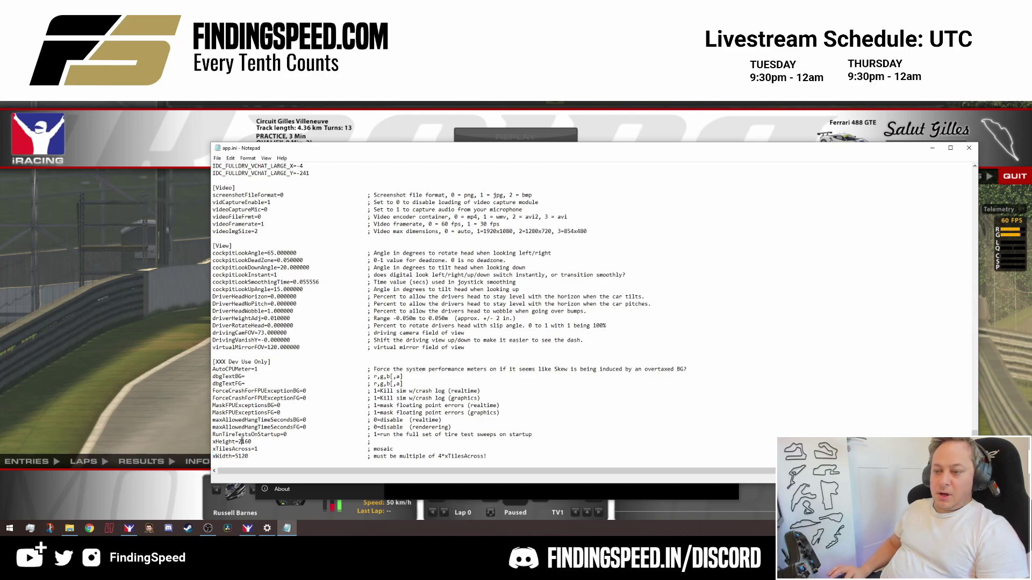
{"action": "double_click", "coordinate": [242, 441]}
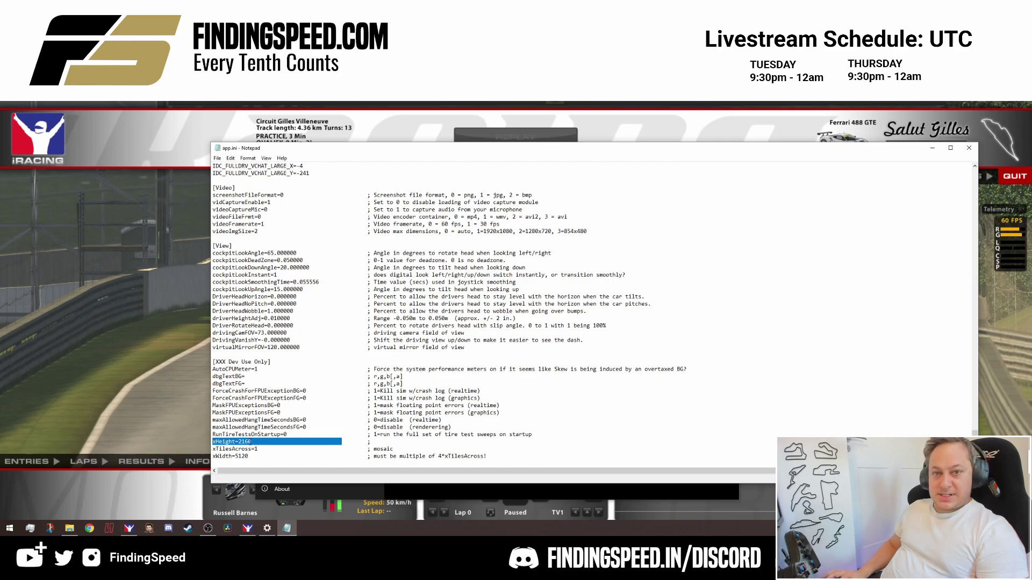
{"action": "double_click", "coordinate": [243, 455]}
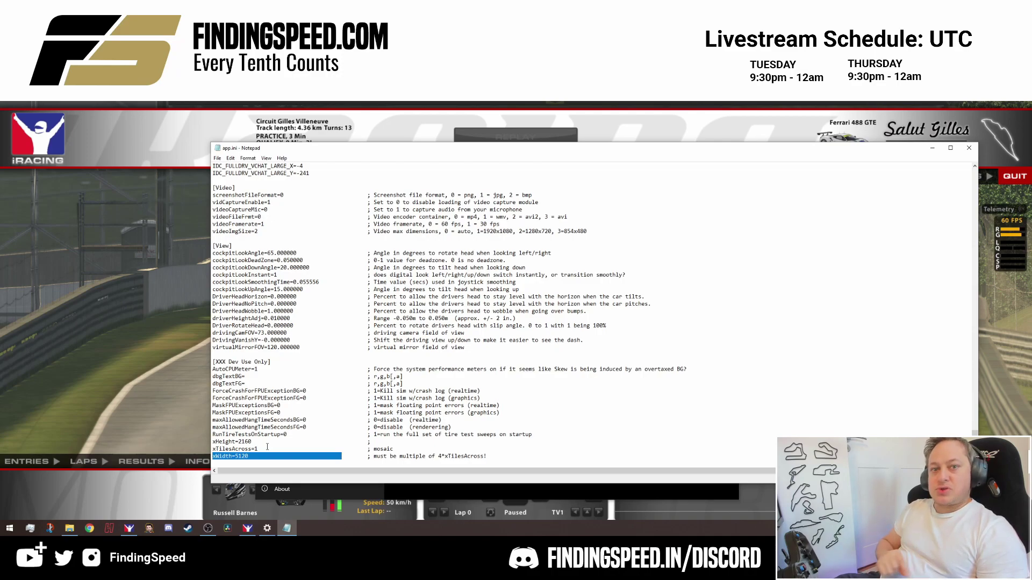
{"action": "left_click_drag", "start_coordinate": [229, 442], "coordinate": [300, 442]}
{"action": "left_click", "coordinate": [182, 403]}
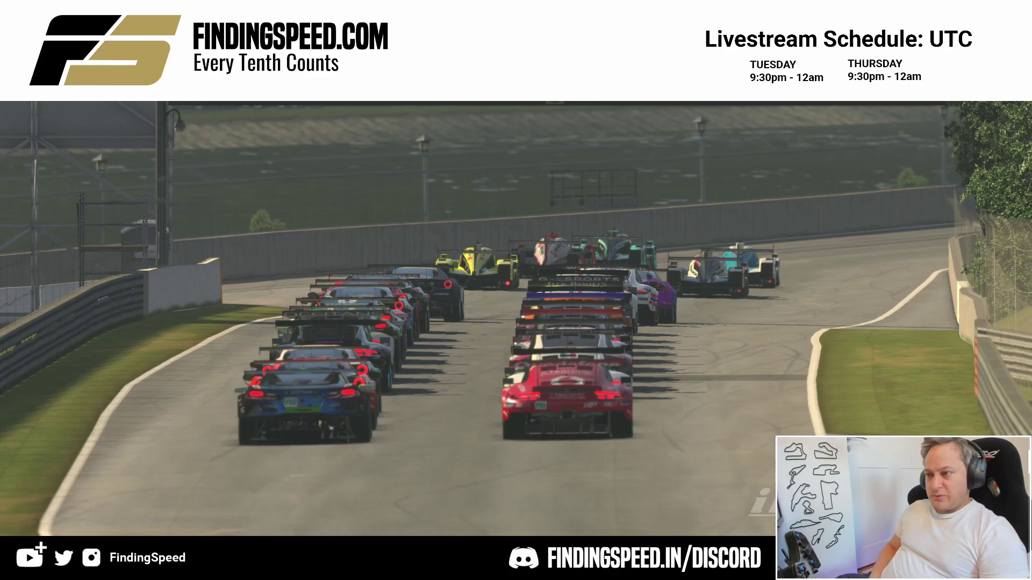
- Trigger the Shift+Ctrl+Print Screen capture on the Circuit Gilles Villeneuve grid replay
{"action": "mouse_move", "coordinate": [465, 451]}
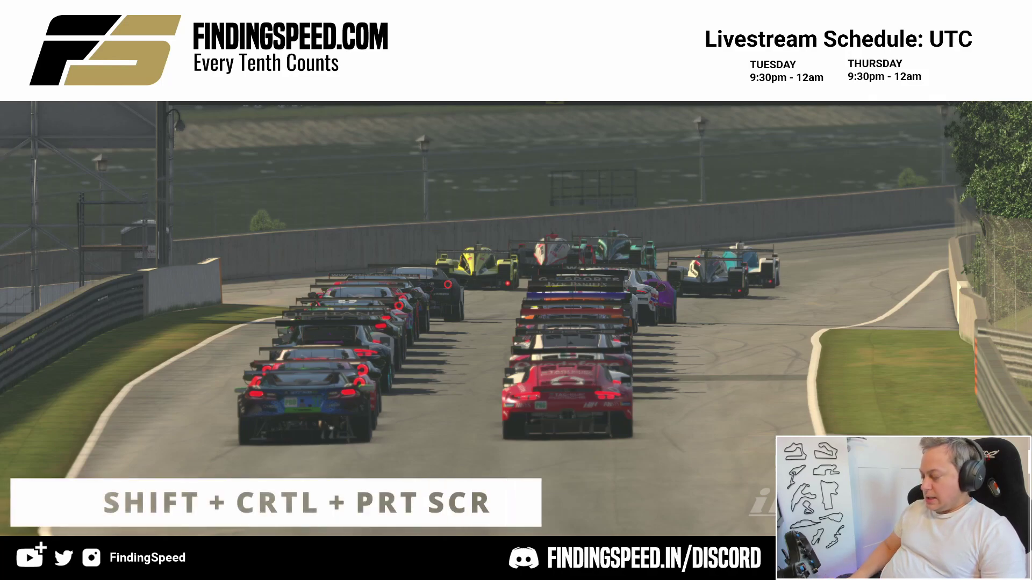
{"action": "key", "text": "ctrl+shift+Print"}
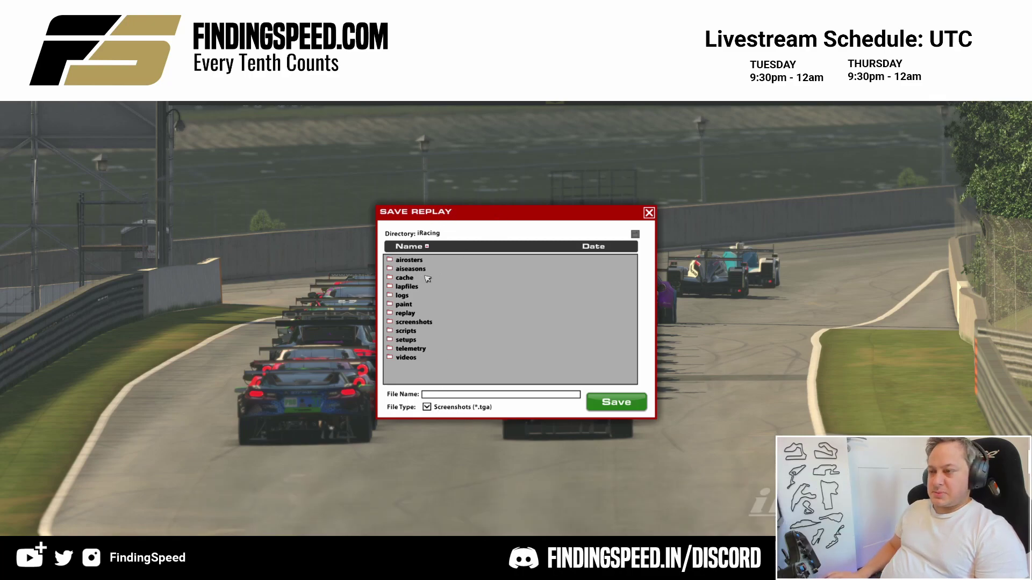
- In the screenshots folder, save the capture as 'Hires' with type Screenshots (*.tga)
{"action": "double_click", "coordinate": [414, 322]}
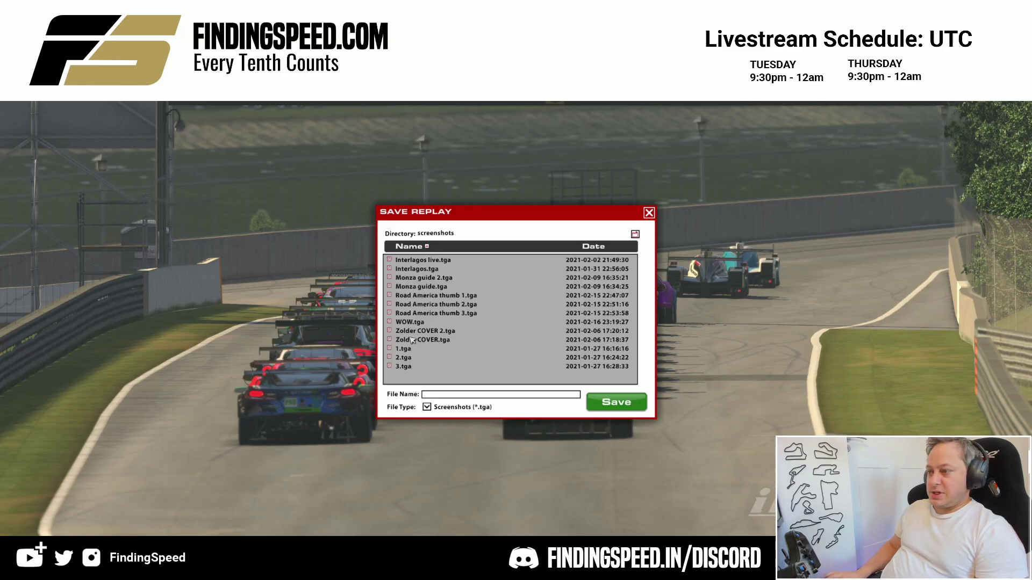
{"action": "left_click", "coordinate": [439, 396]}
{"action": "type", "text": "Hires"}
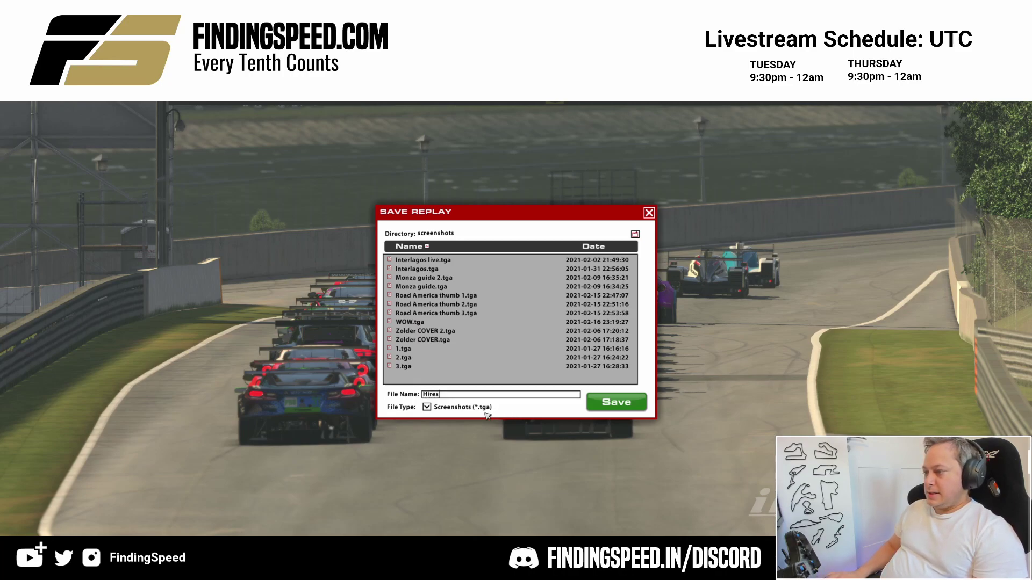
{"action": "left_click", "coordinate": [428, 408]}
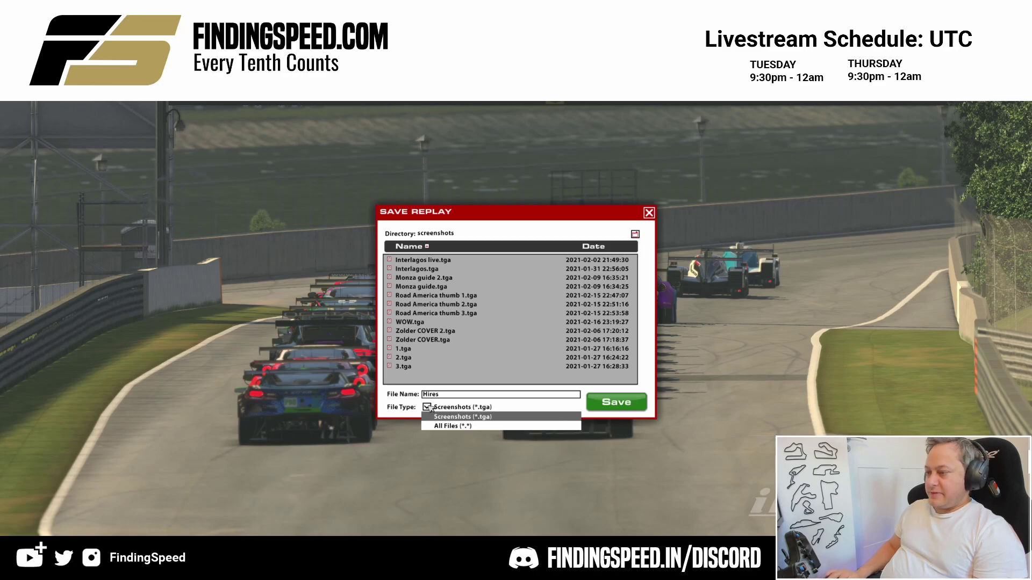
{"action": "left_click", "coordinate": [456, 418]}
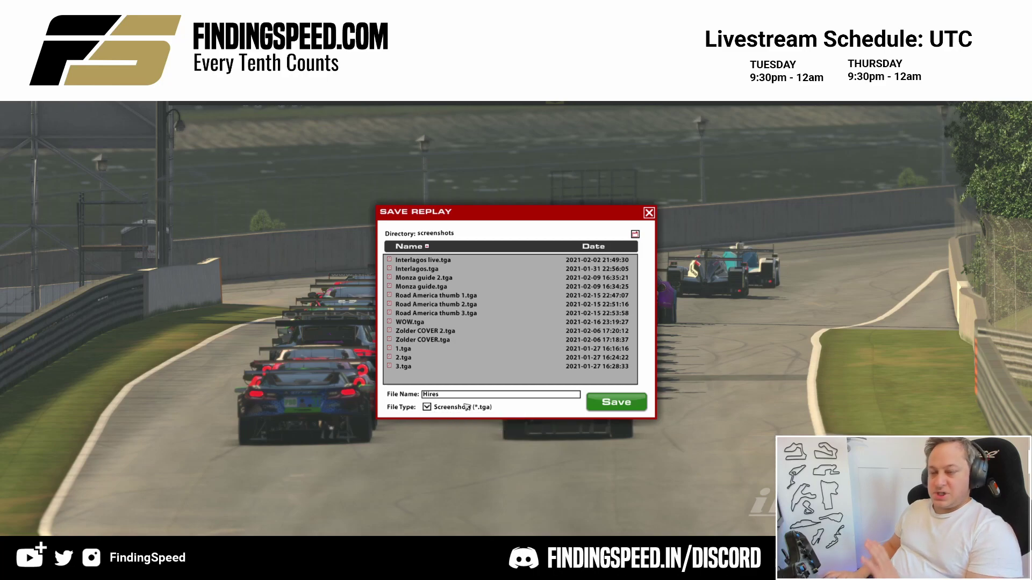
{"action": "left_click", "coordinate": [617, 402]}
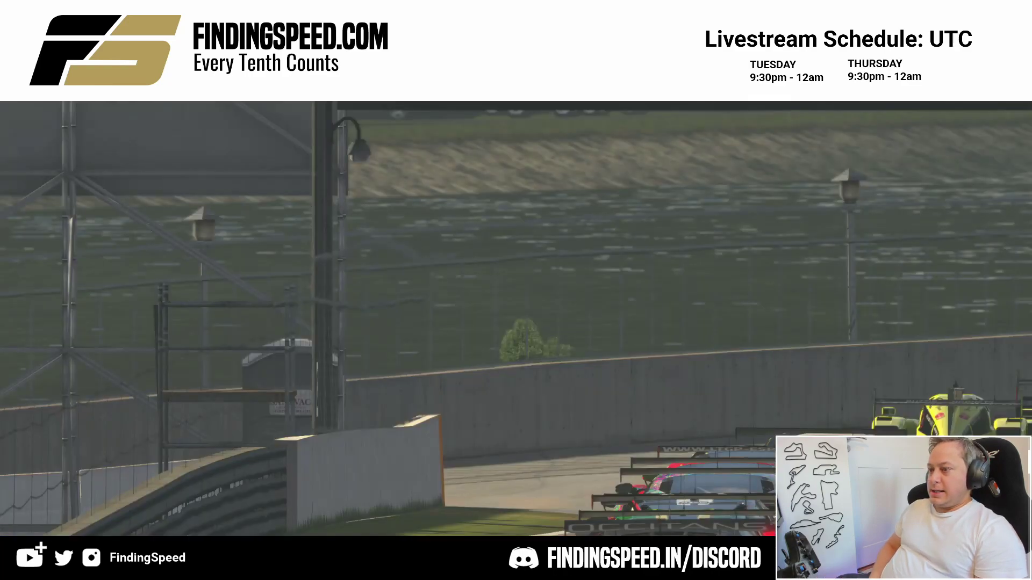